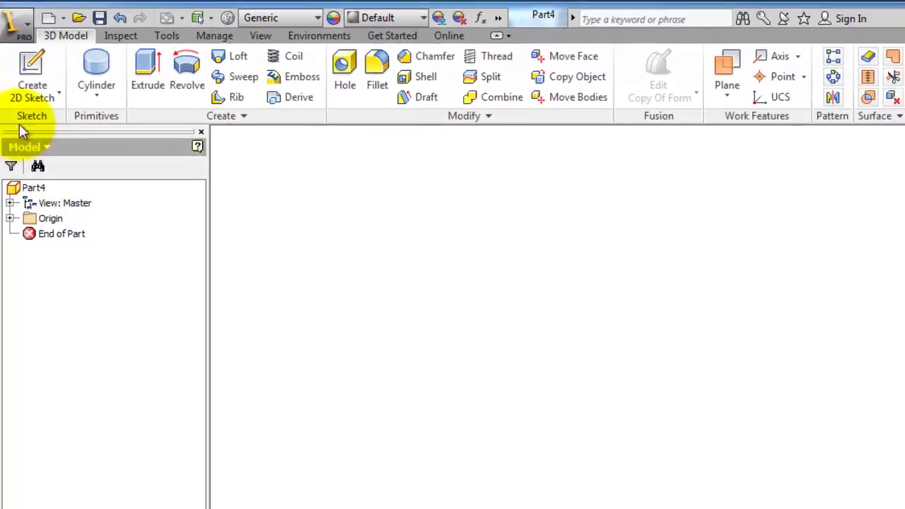
- Draw a single slanted line in a new sketch on the XZ plane and finish Sketch1
left_click(26, 63)
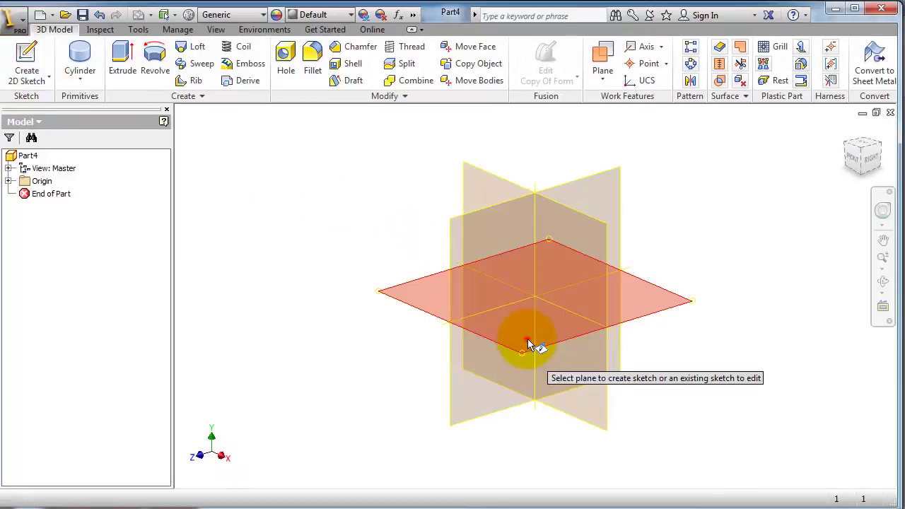
left_click(527, 343)
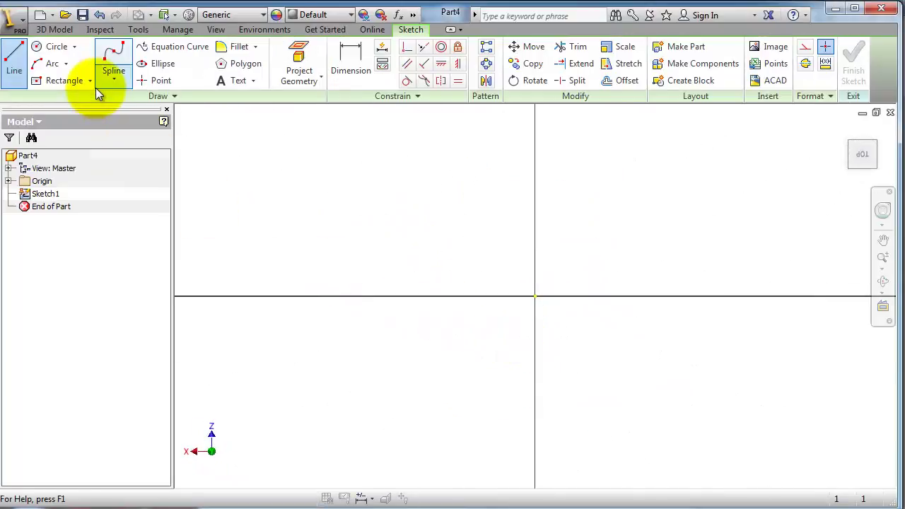
left_click(21, 63)
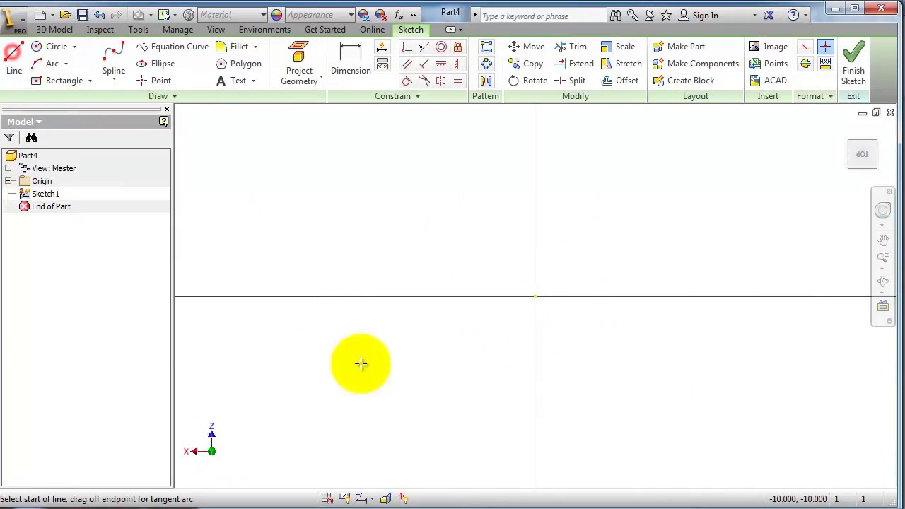
left_click(284, 296)
left_click(766, 118)
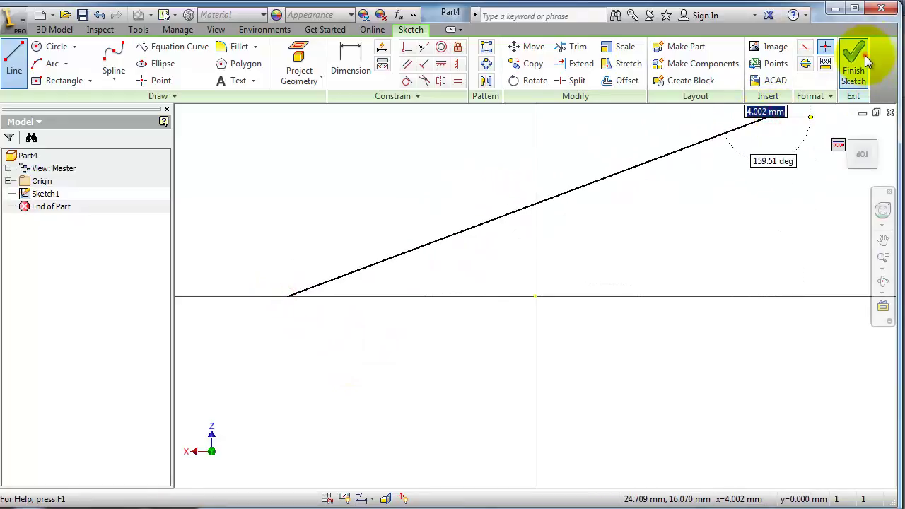
left_click(864, 64)
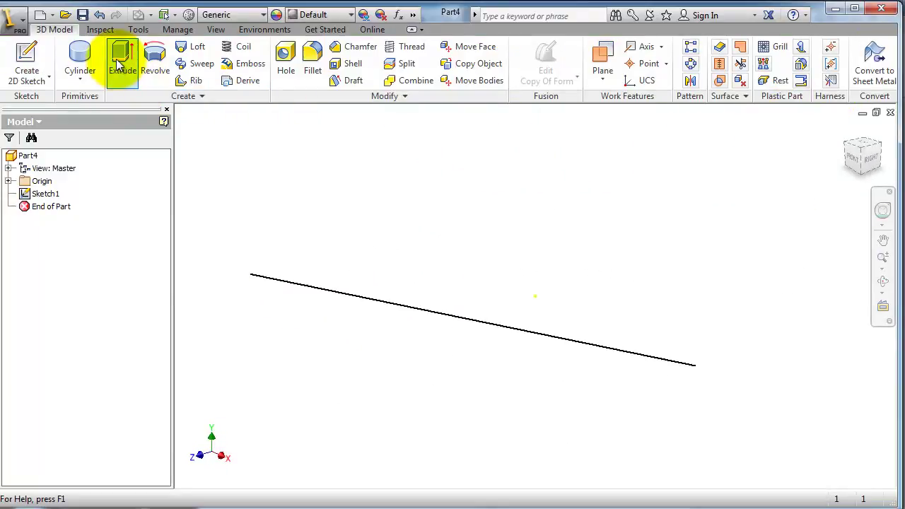
- Preview the line as an extruded surface and set its distance to 50 mm
left_click(122, 63)
left_click(344, 257)
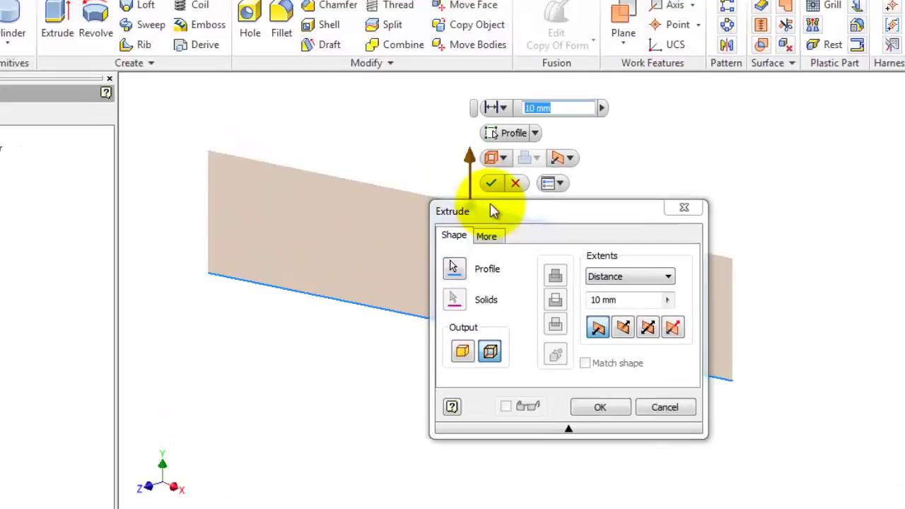
left_click_drag(470, 128, 468, 80)
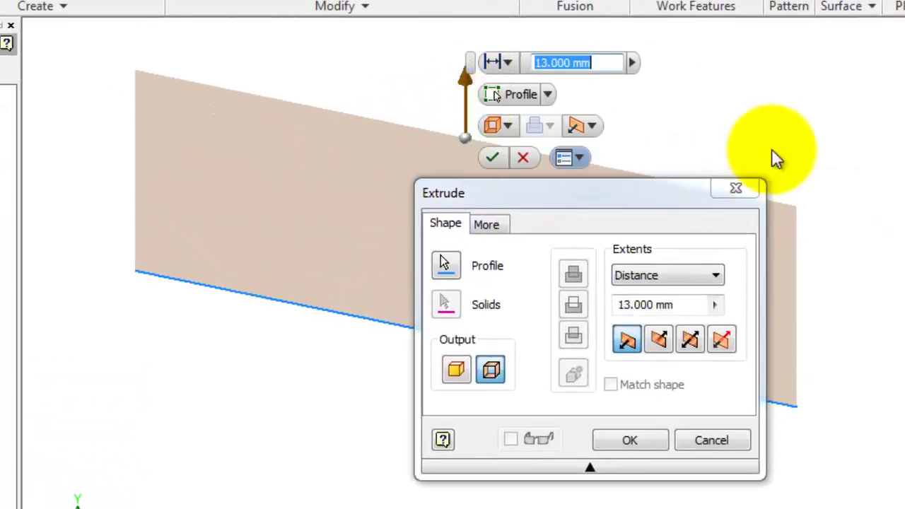
scroll(838, 197, "down", 2)
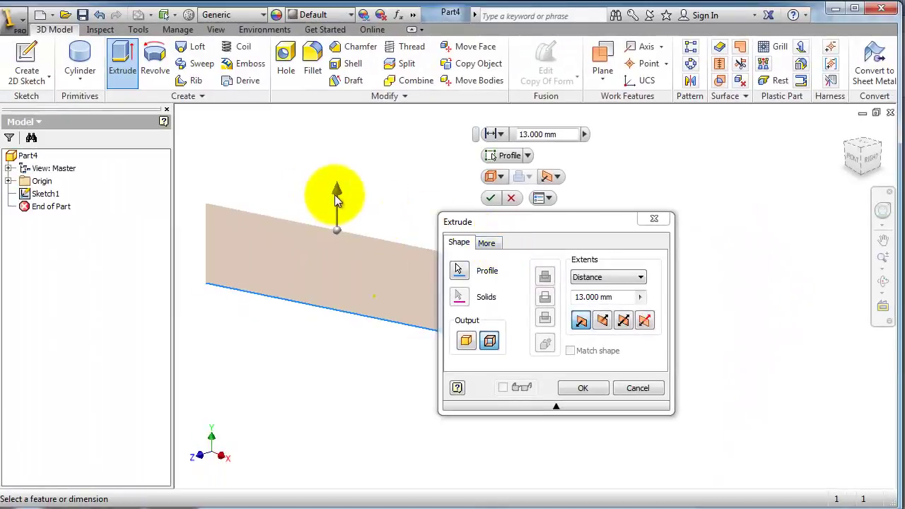
mouse_move(337, 194)
left_mouse_down()
mouse_move(354, 412)
mouse_move(341, 138)
left_mouse_up()
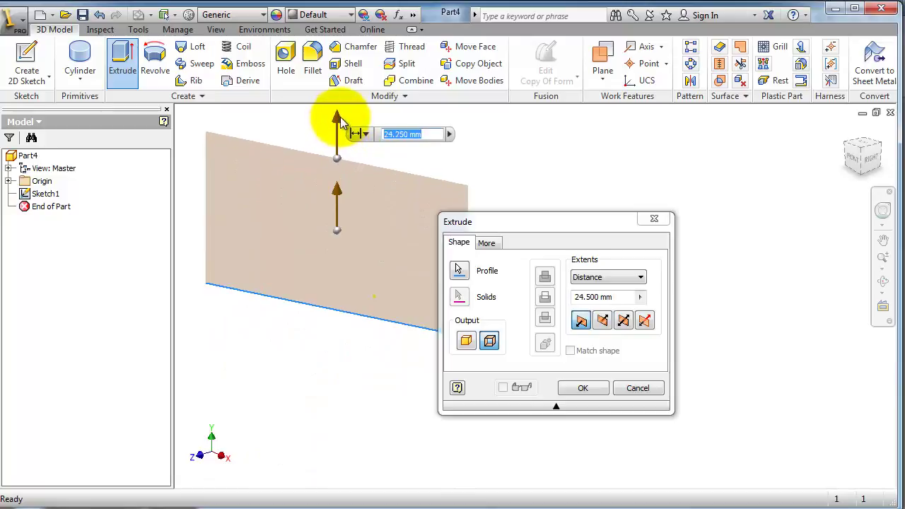
mouse_move(342, 124)
left_mouse_down()
mouse_move(329, 400)
mouse_move(336, 129)
left_mouse_up()
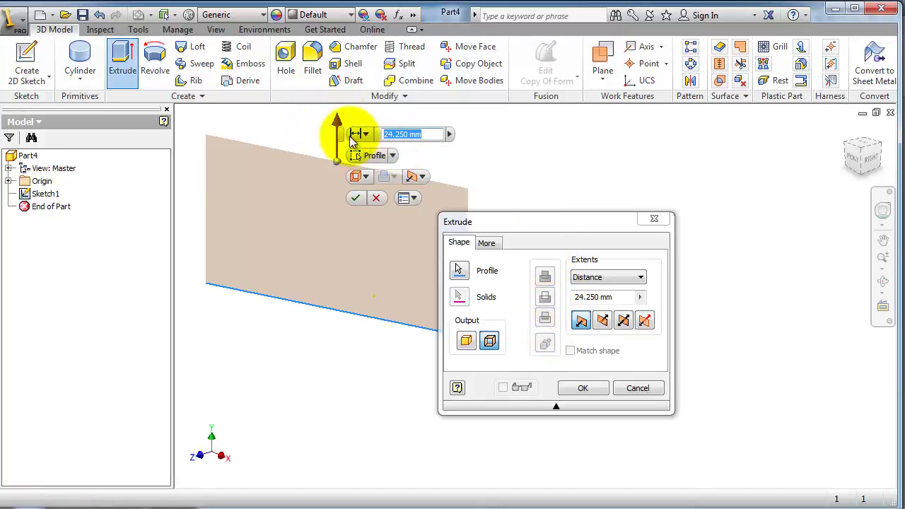
left_click(428, 135)
type("50")
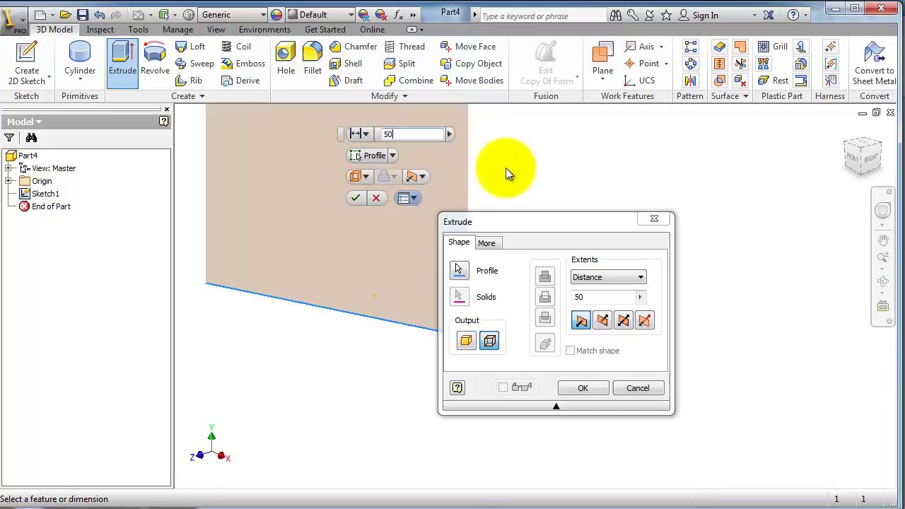
- Try flipped and symmetric extrusion directions on the surface preview
middle_click_drag(511, 183, 511, 259)
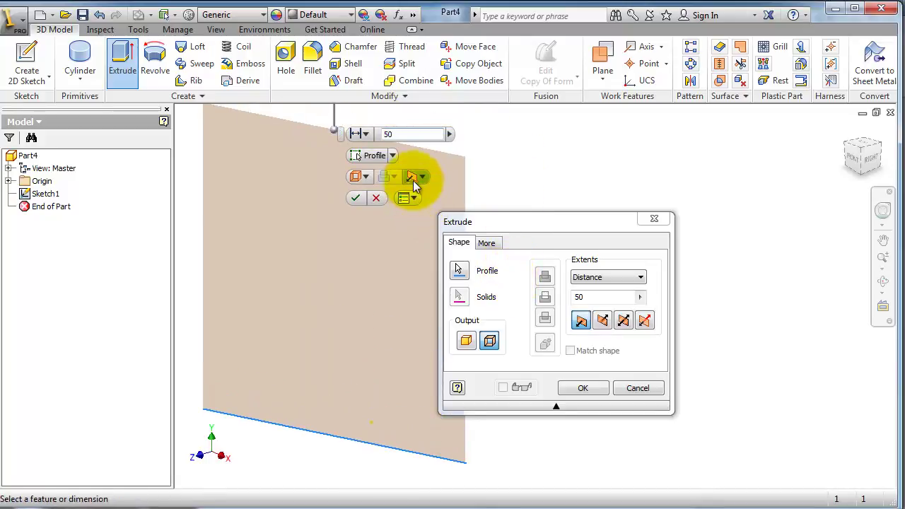
left_click(601, 321)
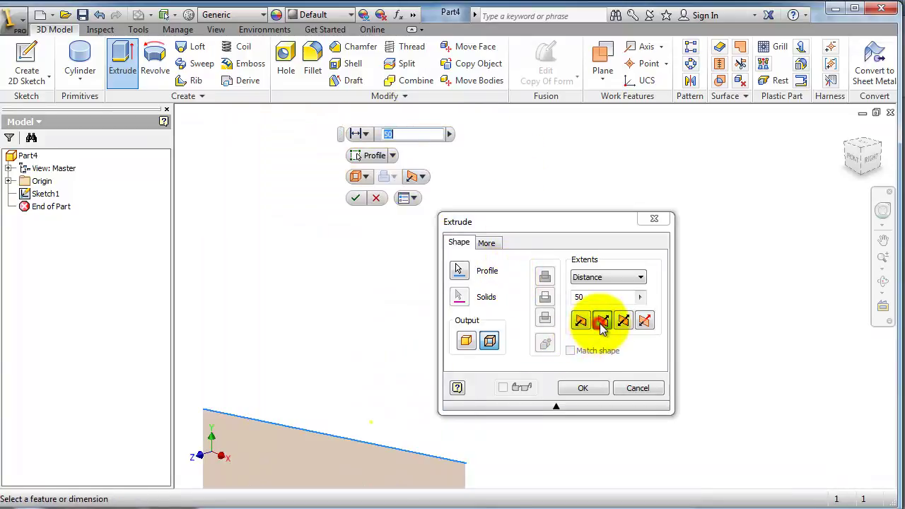
middle_click_drag(346, 350, 366, 111)
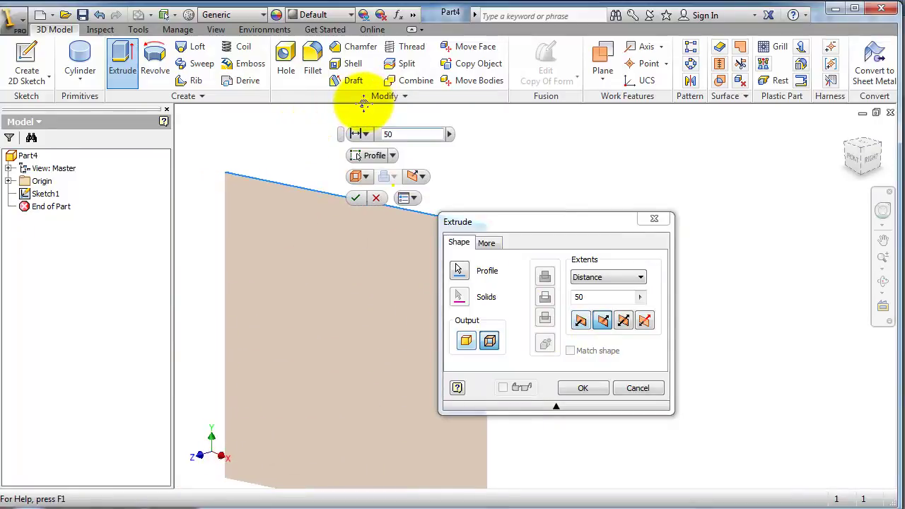
left_click_drag(587, 223, 692, 153)
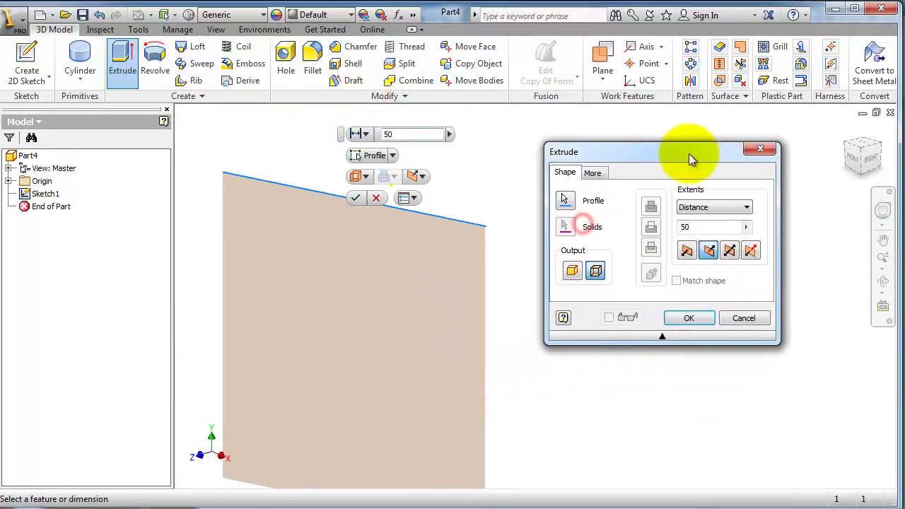
left_click(730, 251)
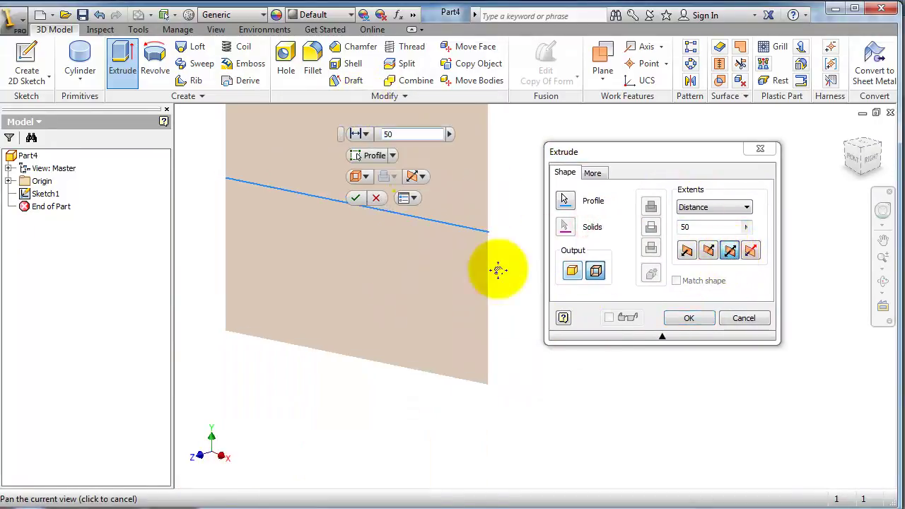
middle_click_drag(495, 268, 498, 343)
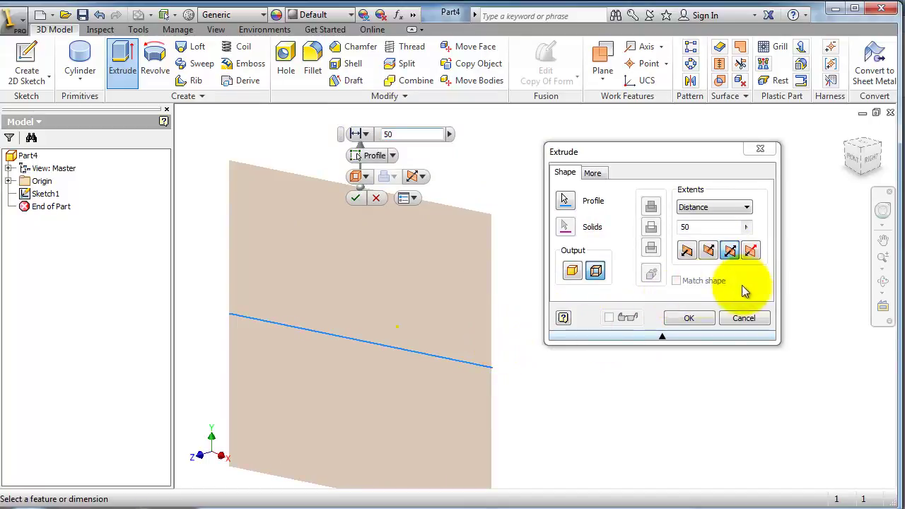
- Switch to Asymmetric with 50 mm and 25 mm and create the flat surface
left_click(753, 253)
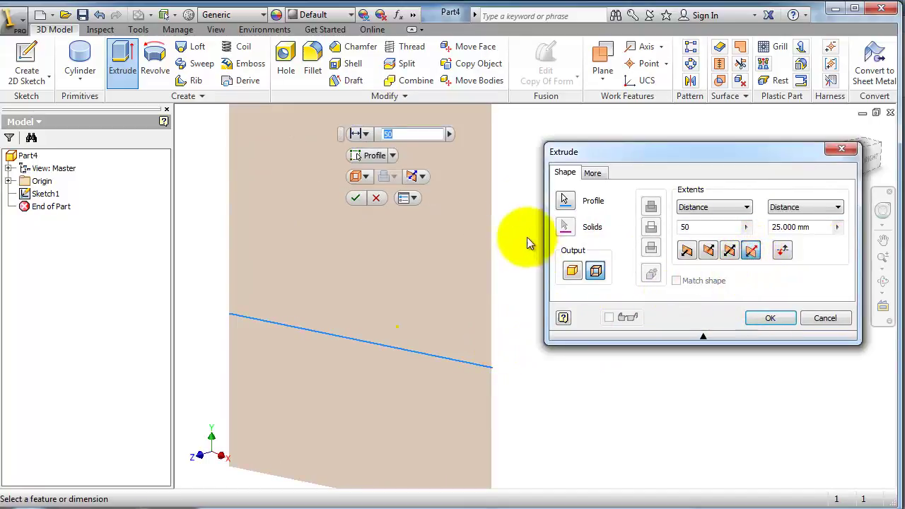
mouse_move(495, 238)
middle_mouse_down()
mouse_move(499, 285)
mouse_move(499, 256)
middle_mouse_up()
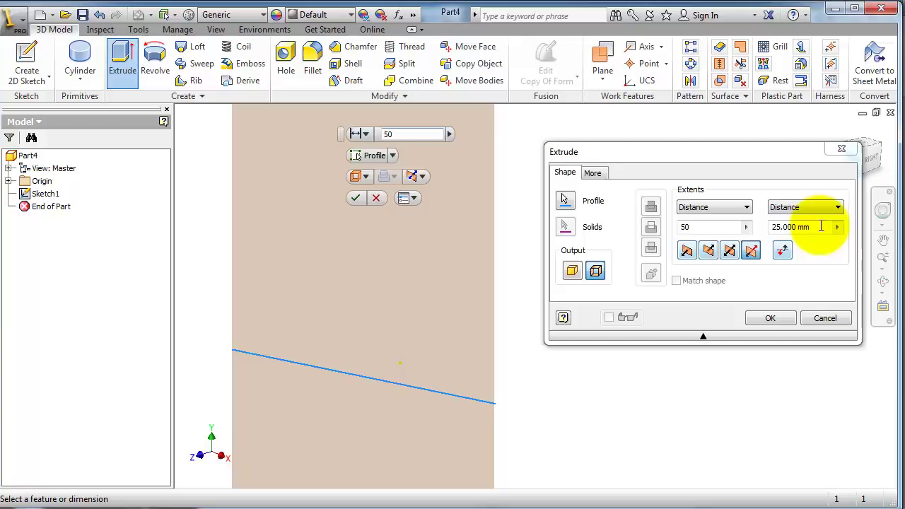
scroll(444, 262, "down", 2)
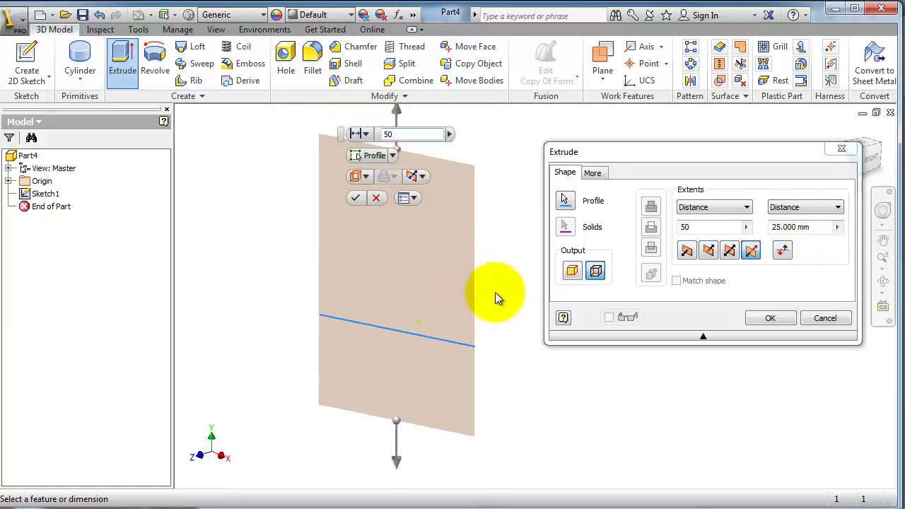
middle_click_drag(495, 292, 477, 311)
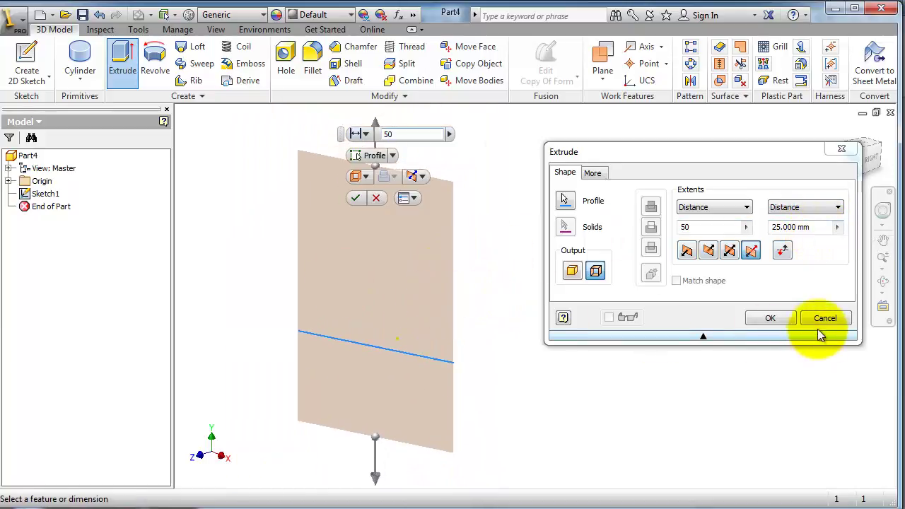
left_click(775, 319)
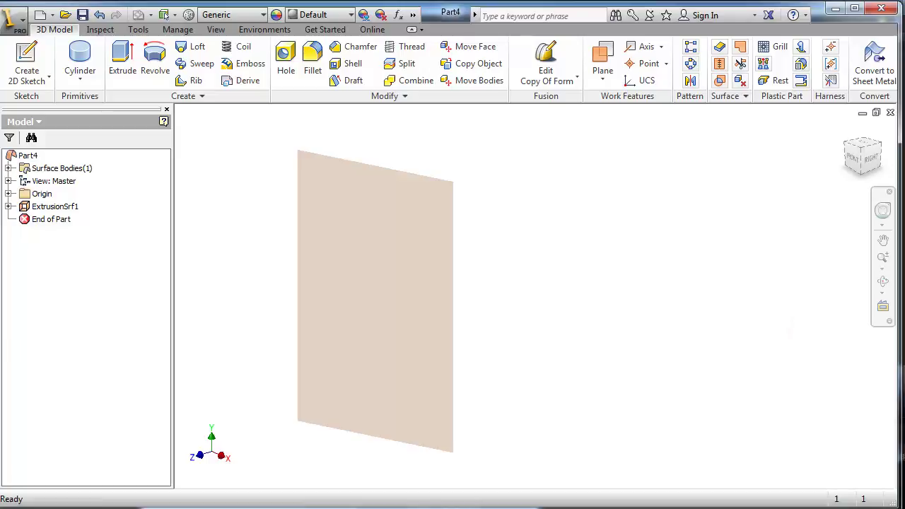
- Orbit the flat surface to view it from the side and from below
middle_click_drag(594, 418, 626, 362)
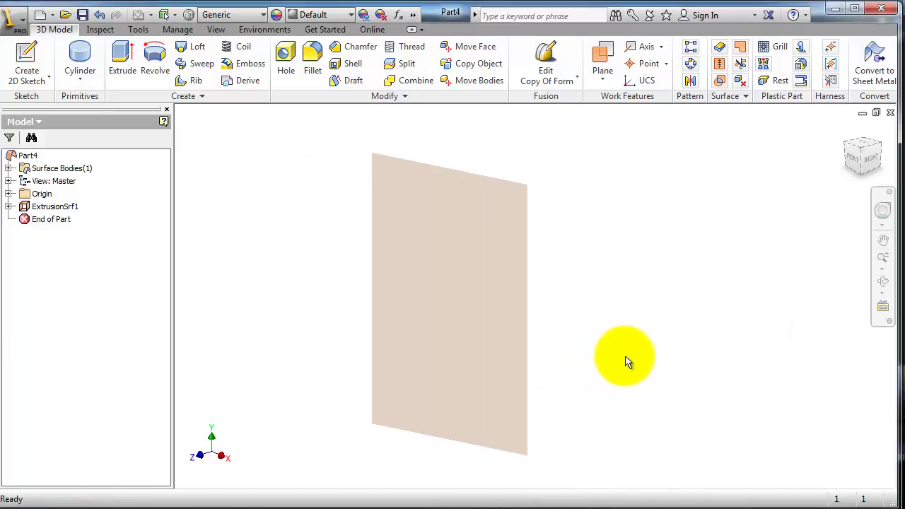
mouse_move(622, 330)
middle_mouse_down("shift")
mouse_move(465, 317)
mouse_move(379, 339)
mouse_move(391, 351)
middle_mouse_up("shift")
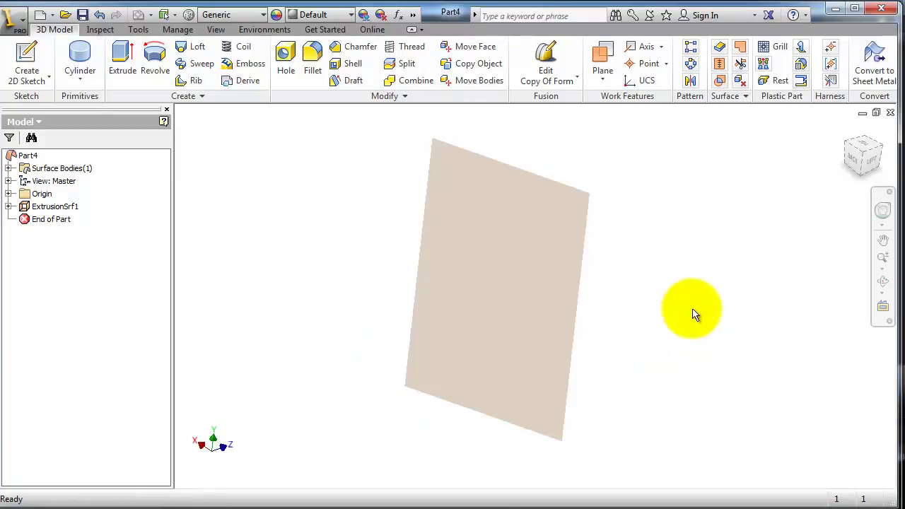
mouse_move(584, 293)
middle_mouse_down("shift")
mouse_move(562, 269)
mouse_move(435, 294)
middle_mouse_up("shift")
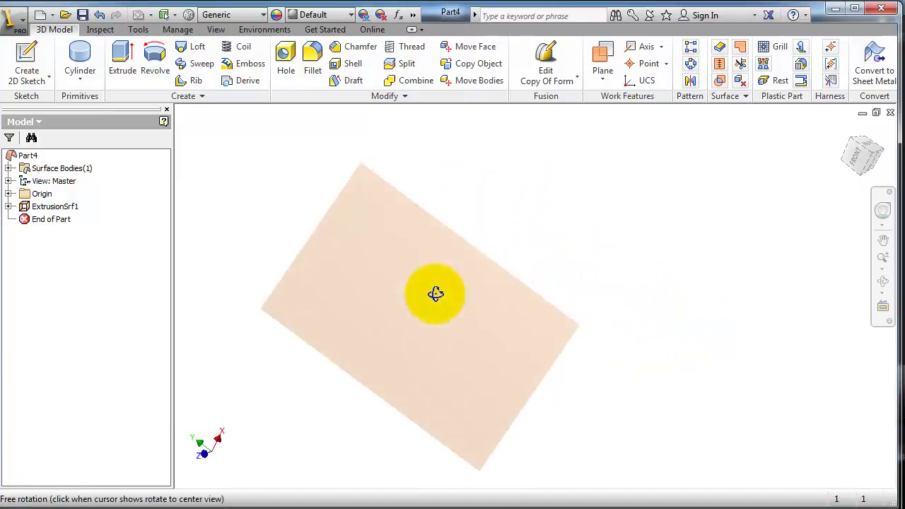
scroll(442, 293, "up", 3)
mouse_move(443, 293)
left_mouse_down()
mouse_move(673, 303)
mouse_move(574, 273)
mouse_move(600, 285)
mouse_move(693, 264)
mouse_move(669, 286)
mouse_move(479, 240)
left_mouse_up()
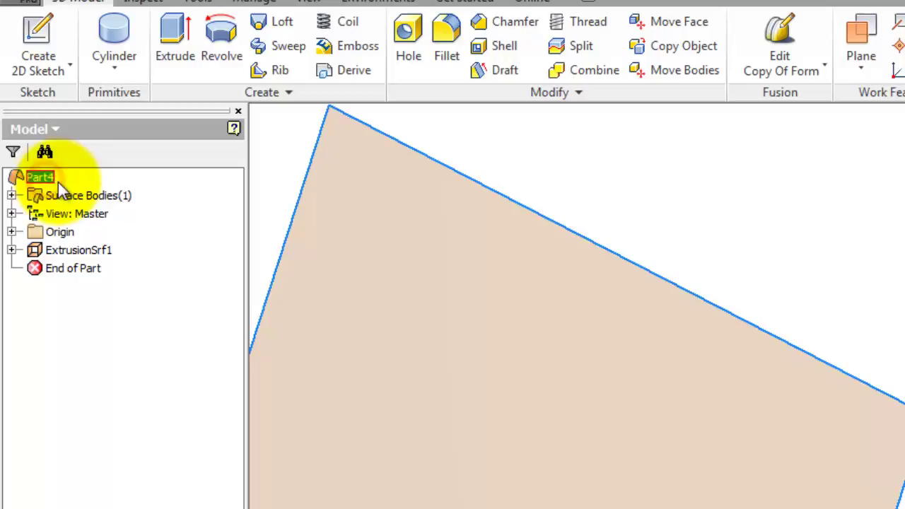
- Expand Surface Bodies to reveal Srf1, then orbit to a flatter view of it
left_click(12, 195)
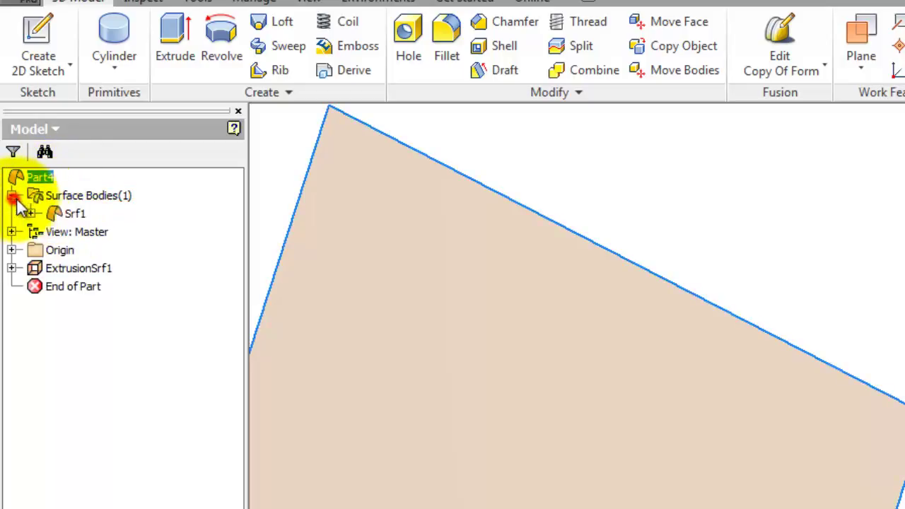
left_click(75, 214)
left_click(835, 168)
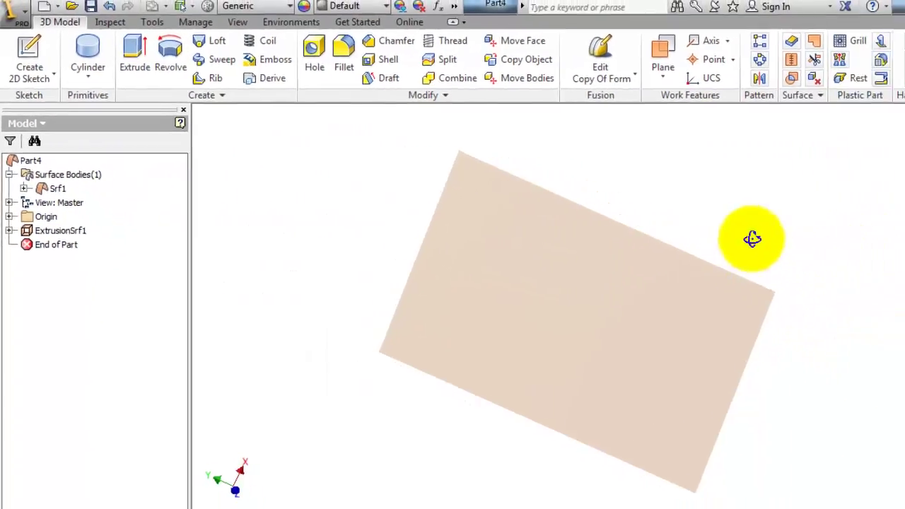
mouse_move(752, 238)
left_mouse_down()
mouse_move(552, 228)
mouse_move(455, 192)
left_mouse_up()
key("Escape")
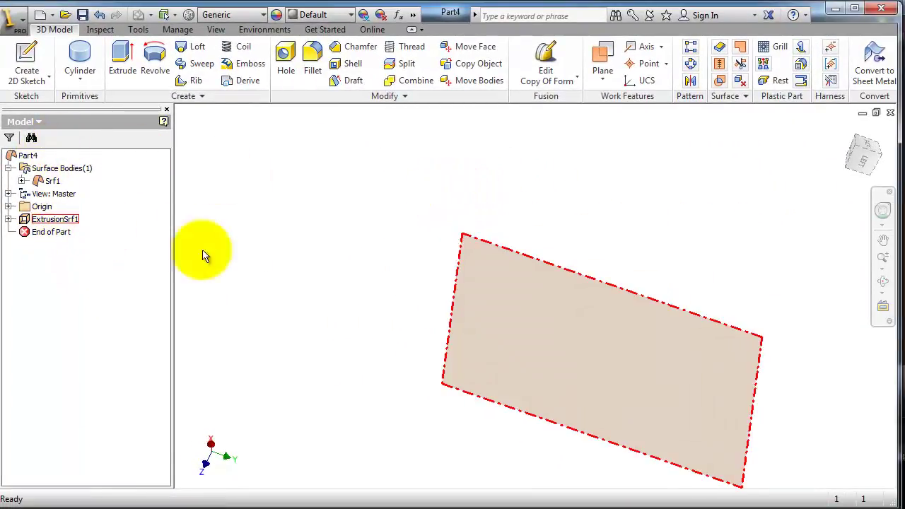
mouse_move(745, 241)
middle_mouse_down("shift")
mouse_move(644, 216)
mouse_move(663, 224)
mouse_move(671, 252)
middle_mouse_up("shift")
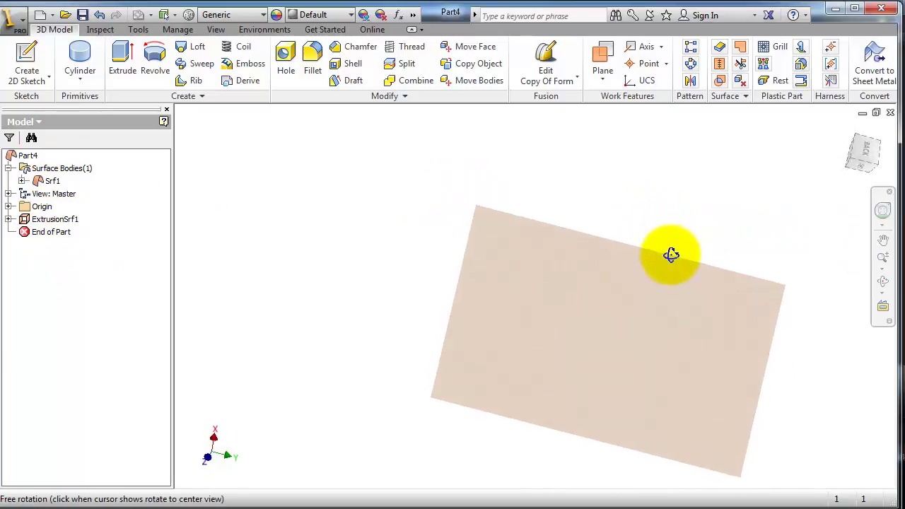
- Draw an origin-centred circle in Sketch2 on the XZ Plane and finish the sketch
left_click(23, 65)
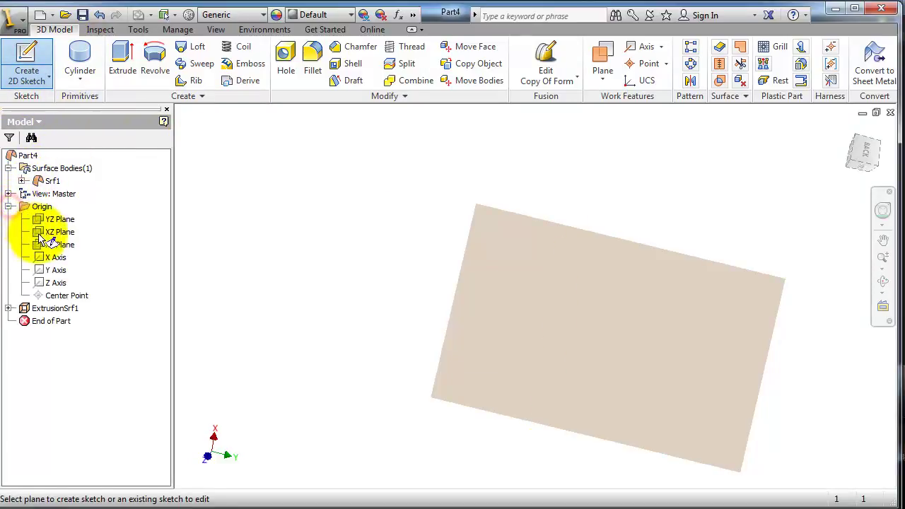
left_click(40, 235)
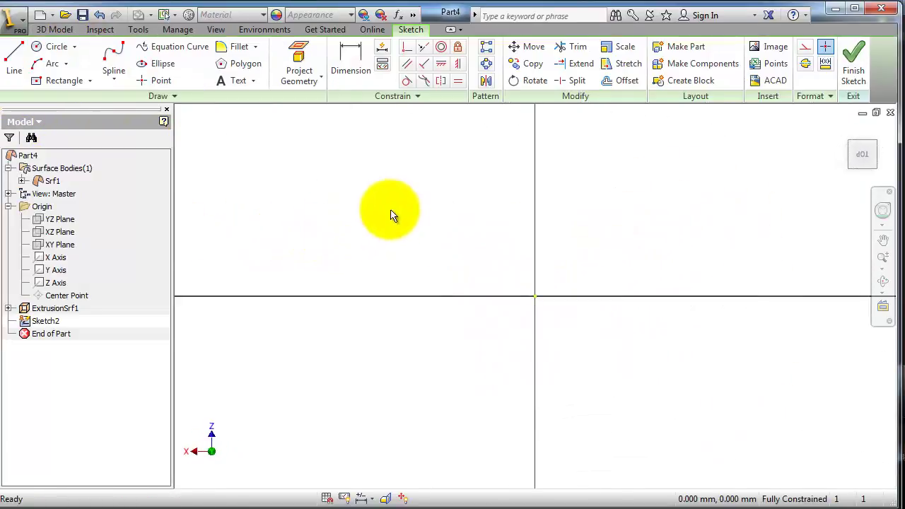
left_click(49, 48)
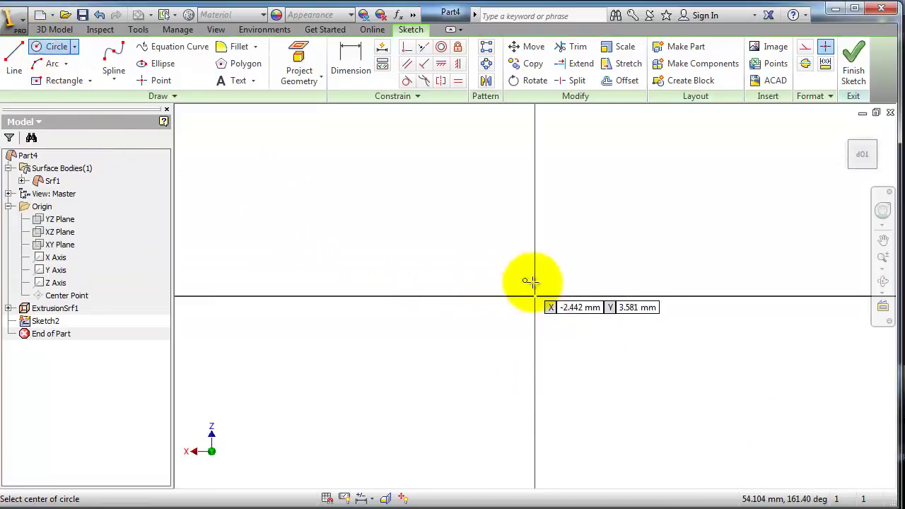
left_click(535, 297)
left_click(470, 196)
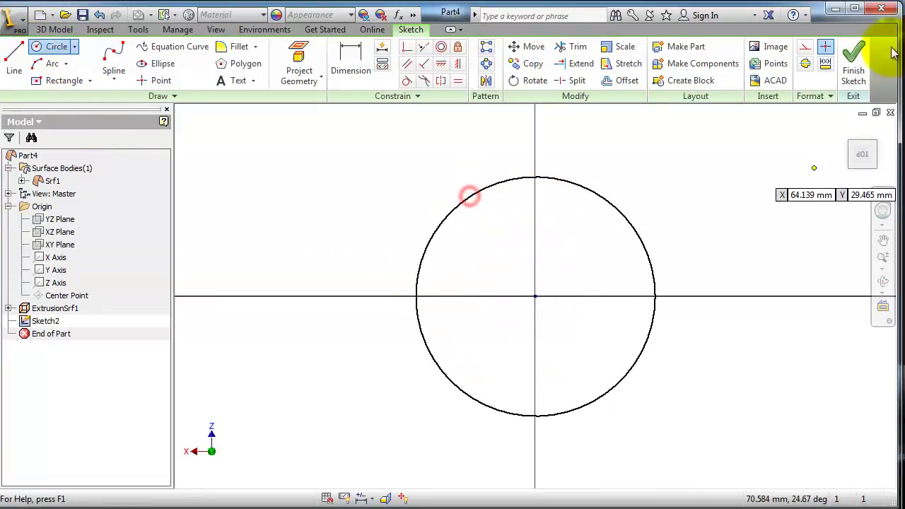
left_click(866, 67)
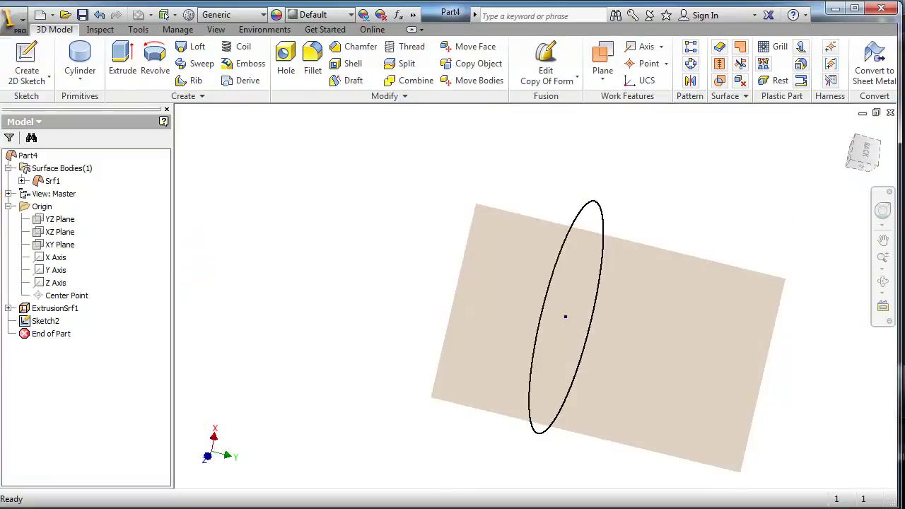
- Preview a 50 mm extrusion of the circle and orbit around the cylinder
left_click(122, 58)
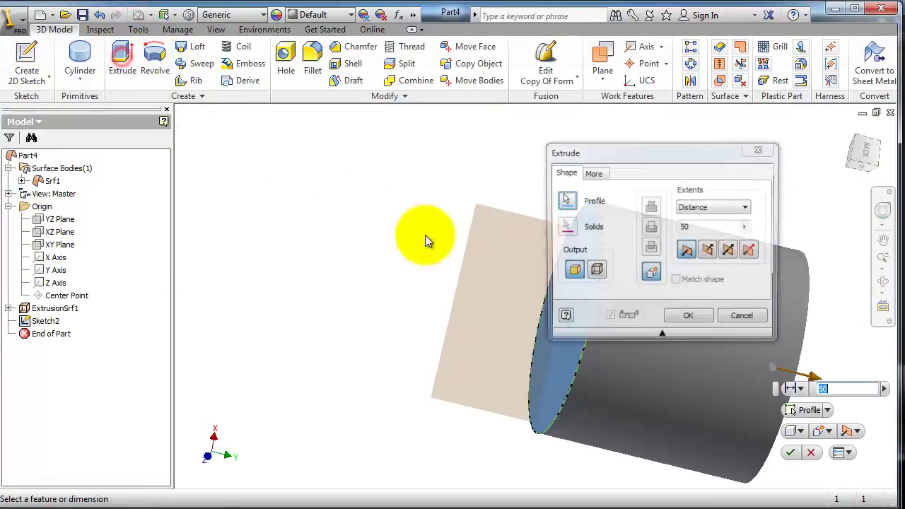
left_click_drag(666, 153, 284, 139)
middle_click_drag(602, 163, 519, 167)
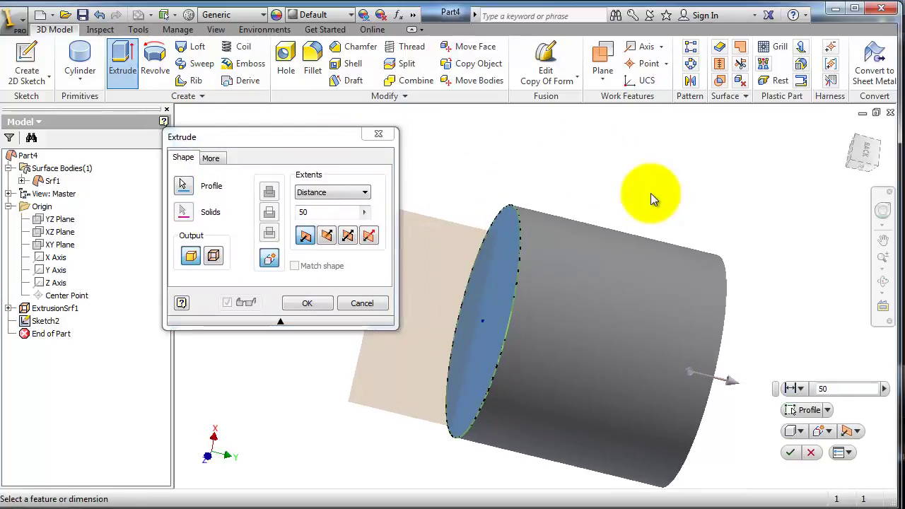
mouse_move(651, 193)
middle_mouse_down()
mouse_move(661, 194)
mouse_move(599, 204)
middle_mouse_up()
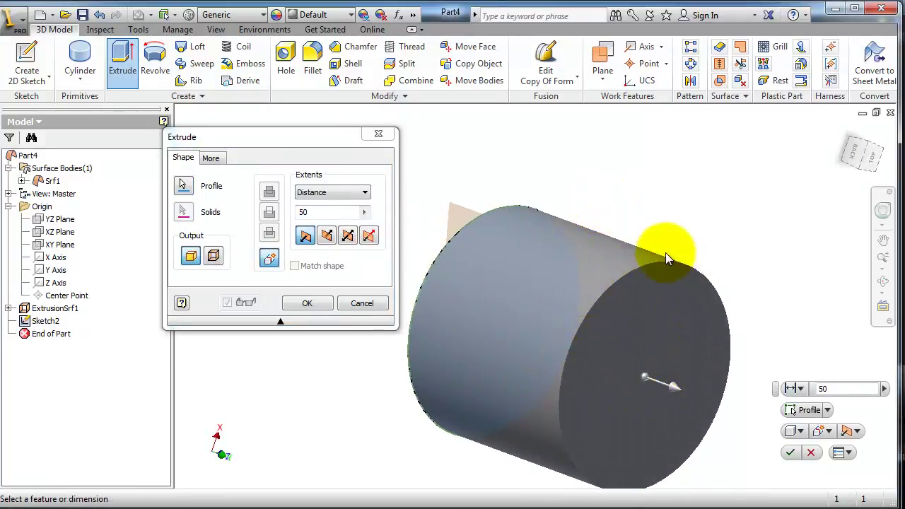
mouse_move(675, 233)
middle_mouse_down("shift")
mouse_move(666, 198)
mouse_move(664, 204)
middle_mouse_up("shift")
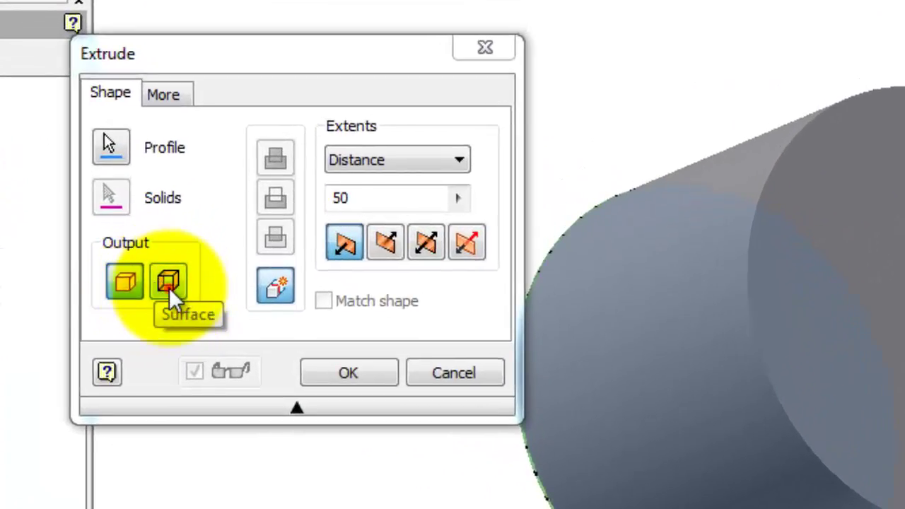
- Switch the circle extrusion to Surface output and create the open cylinder Srf2
left_click(169, 287)
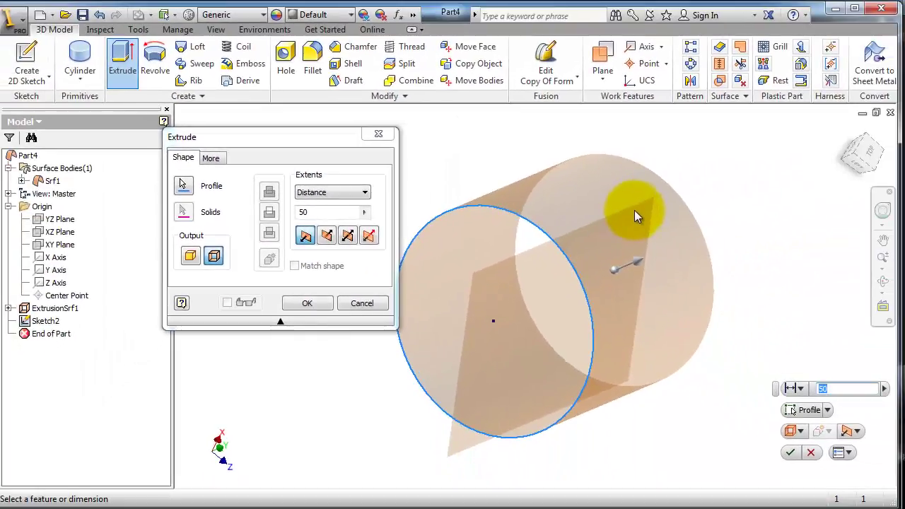
mouse_move(697, 199)
middle_mouse_down("shift")
mouse_move(671, 219)
mouse_move(601, 327)
mouse_move(561, 339)
mouse_move(414, 334)
mouse_move(408, 361)
mouse_move(528, 320)
mouse_move(449, 318)
middle_mouse_up("shift")
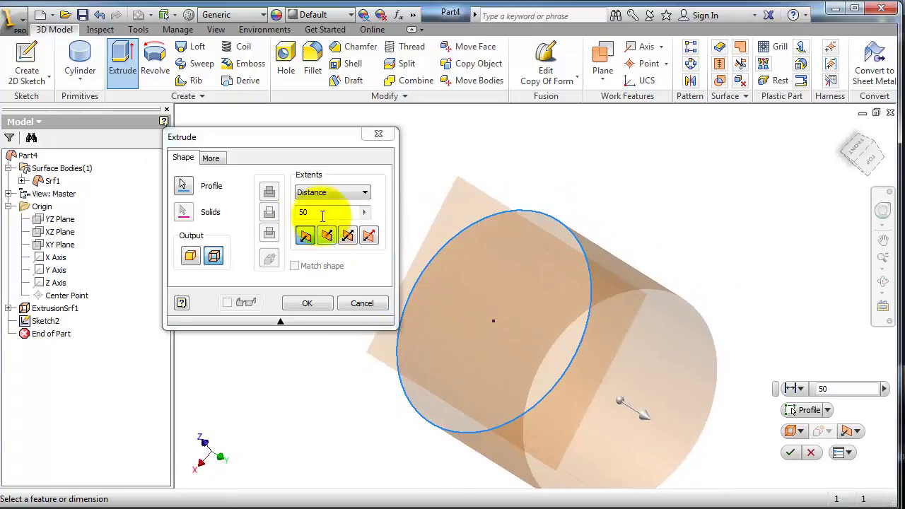
left_click(318, 306)
mouse_move(729, 305)
middle_mouse_down("shift")
mouse_move(666, 276)
mouse_move(606, 280)
mouse_move(573, 268)
mouse_move(570, 238)
mouse_move(554, 222)
mouse_move(481, 287)
mouse_move(464, 287)
mouse_move(545, 324)
mouse_move(623, 330)
mouse_move(683, 303)
mouse_move(683, 294)
middle_mouse_up("shift")
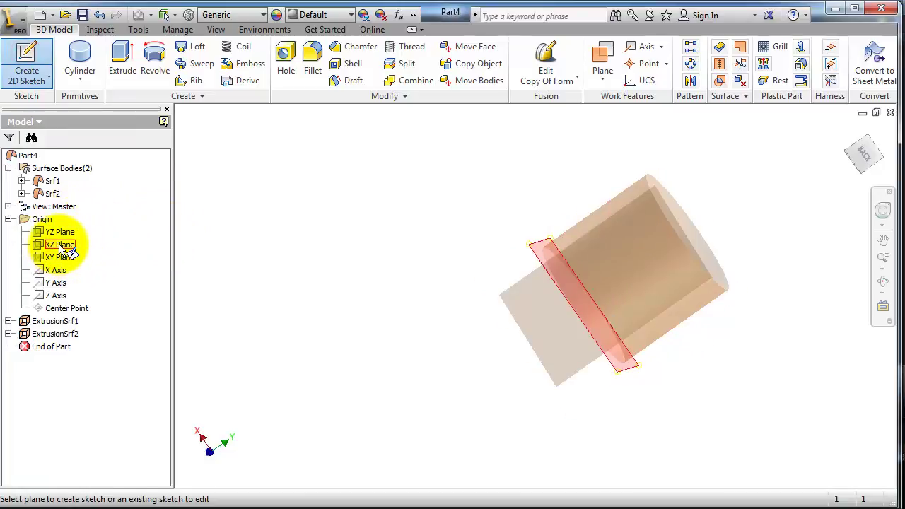
- Draw a four-segment zigzag of connected lines in Sketch3 and finish it
left_click(61, 257)
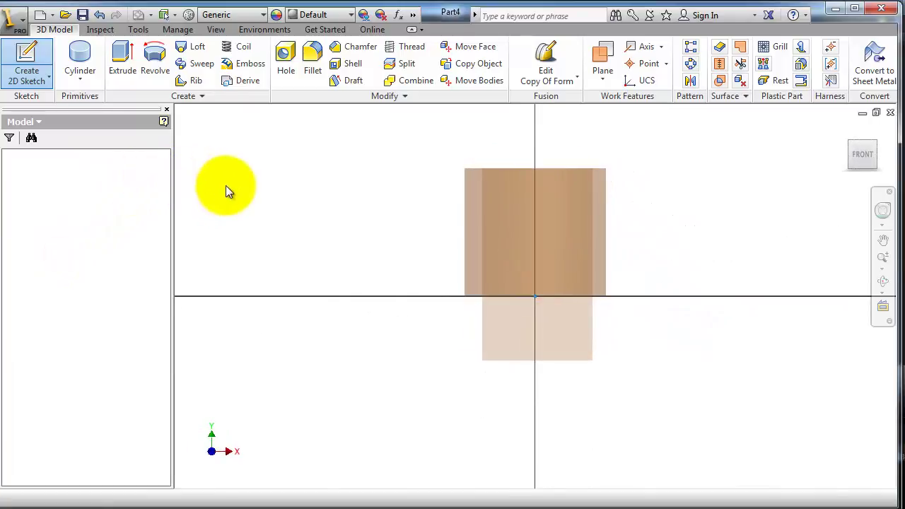
left_click(16, 62)
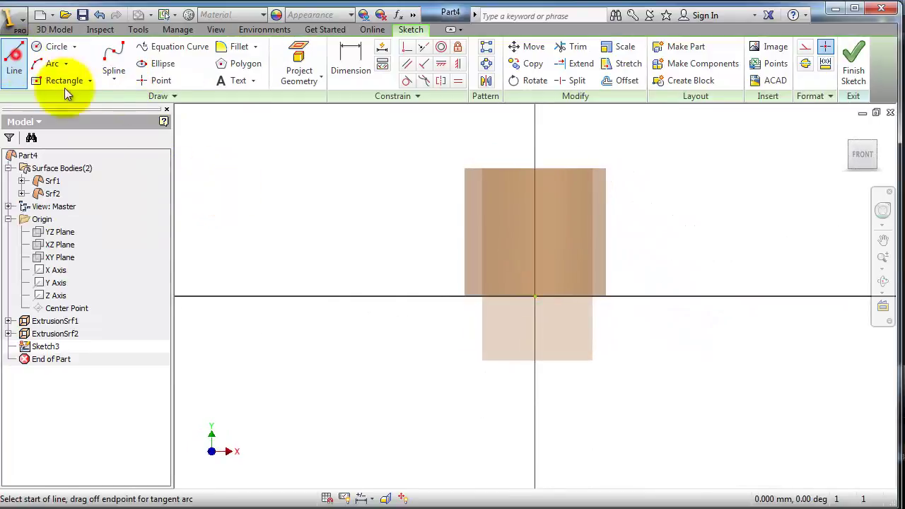
left_click(203, 294)
left_click(395, 111)
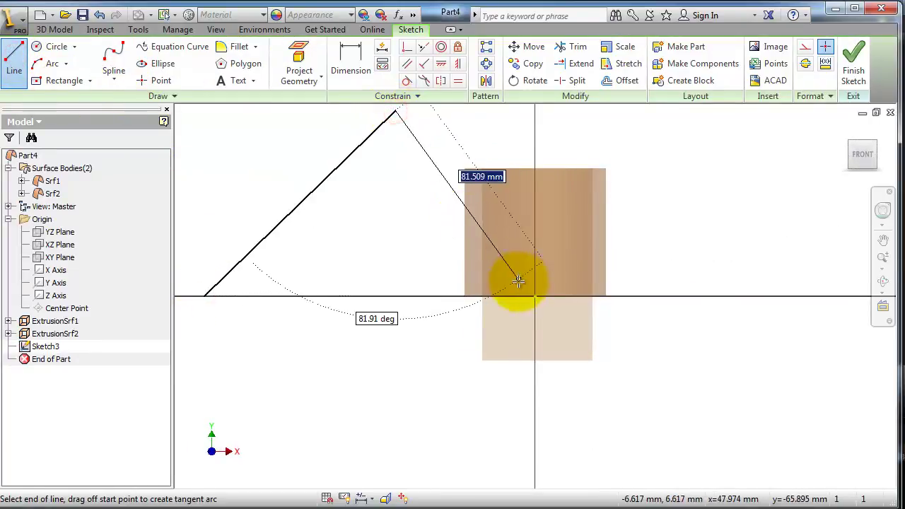
left_click(564, 426)
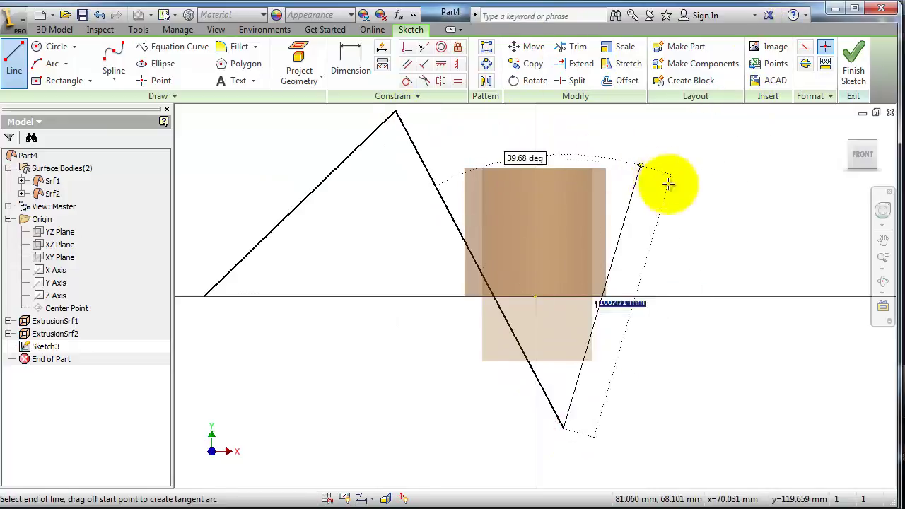
left_click(777, 222)
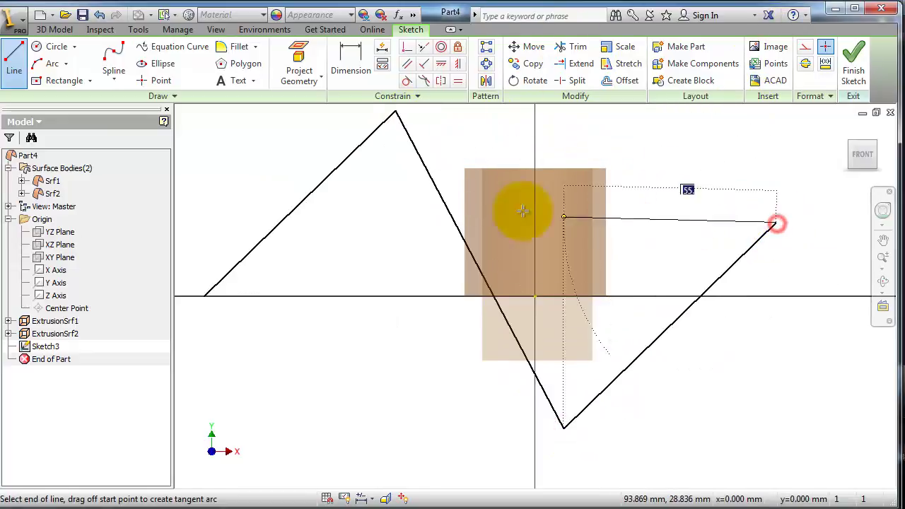
left_click(488, 159)
left_click(851, 64)
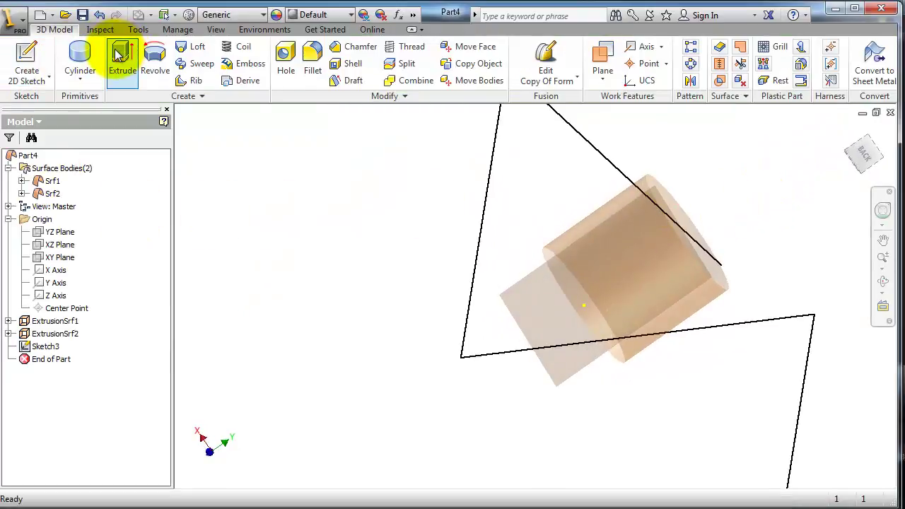
- Extrude the zigzag symmetrically into a folded surface, adding Srf3
left_click(117, 53)
middle_click_drag(566, 357, 641, 358)
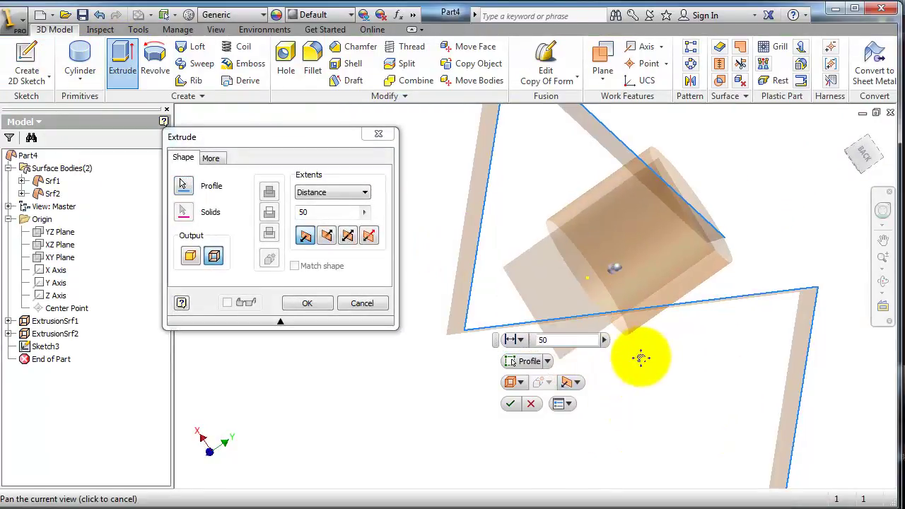
left_click(347, 236)
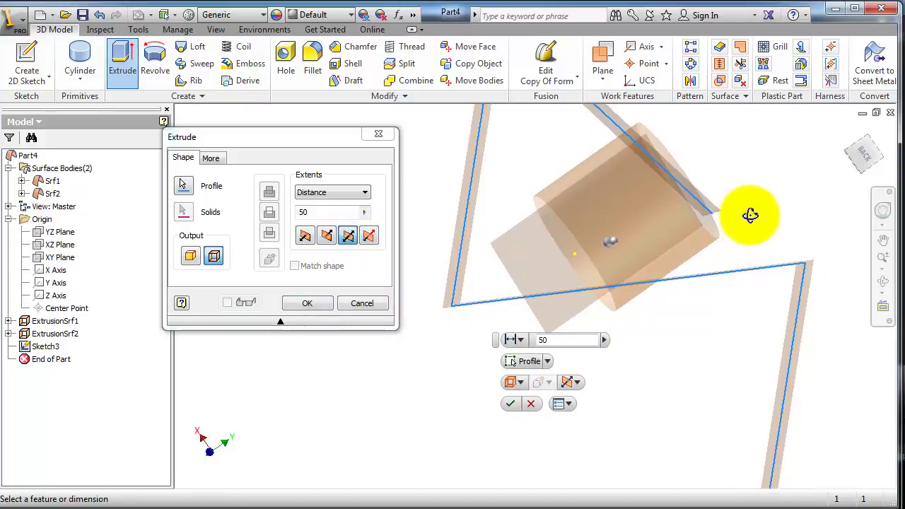
mouse_move(745, 221)
middle_mouse_down("shift")
mouse_move(697, 259)
mouse_move(663, 309)
mouse_move(626, 303)
mouse_move(642, 299)
middle_mouse_up("shift")
left_click(304, 303)
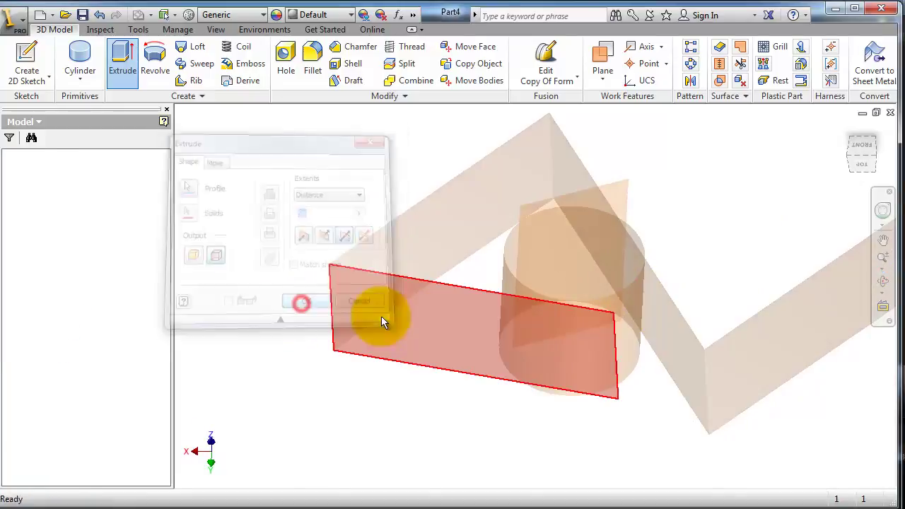